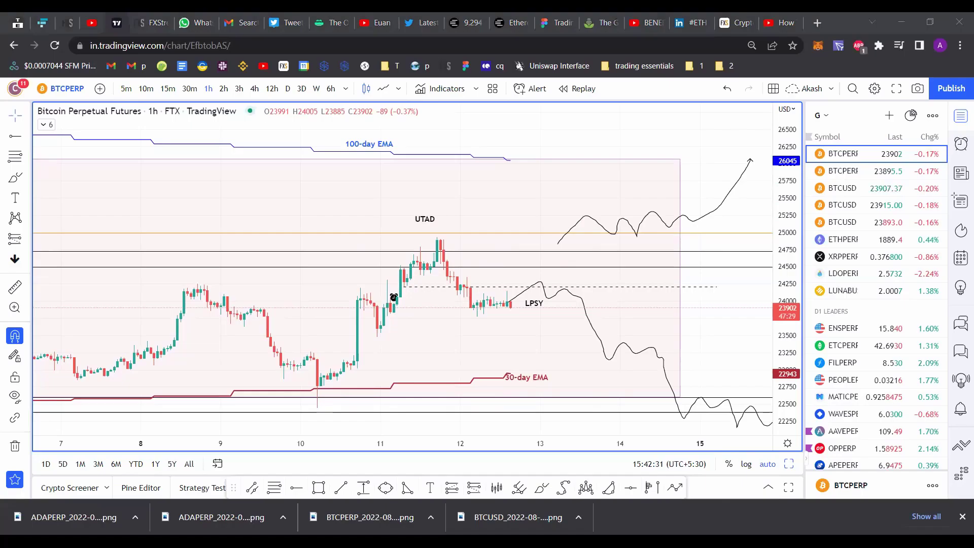
# Glance at the Twitter home feed, the TradingView chart and the FXStreet YouTube channel, then return to Twitter
pyautogui.click(422, 22)
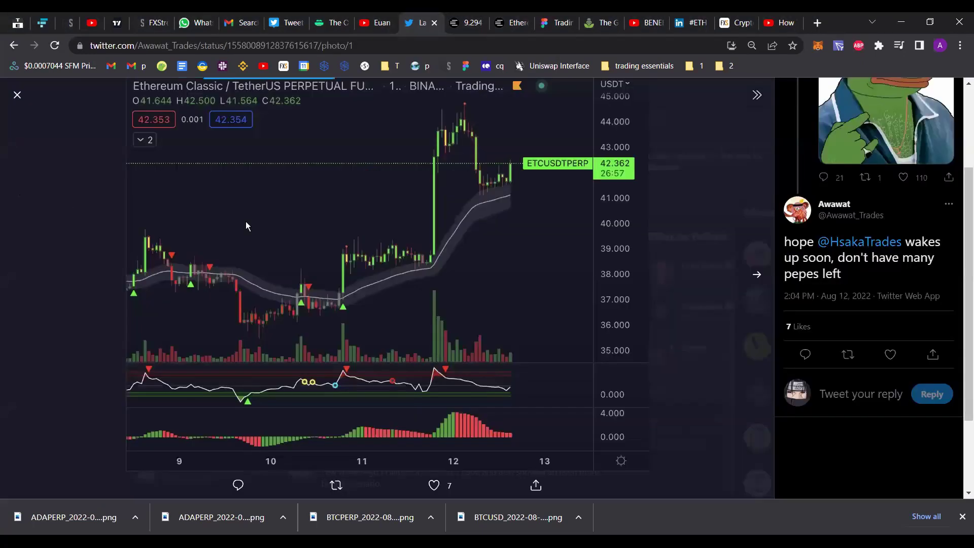
pyautogui.click(91, 100)
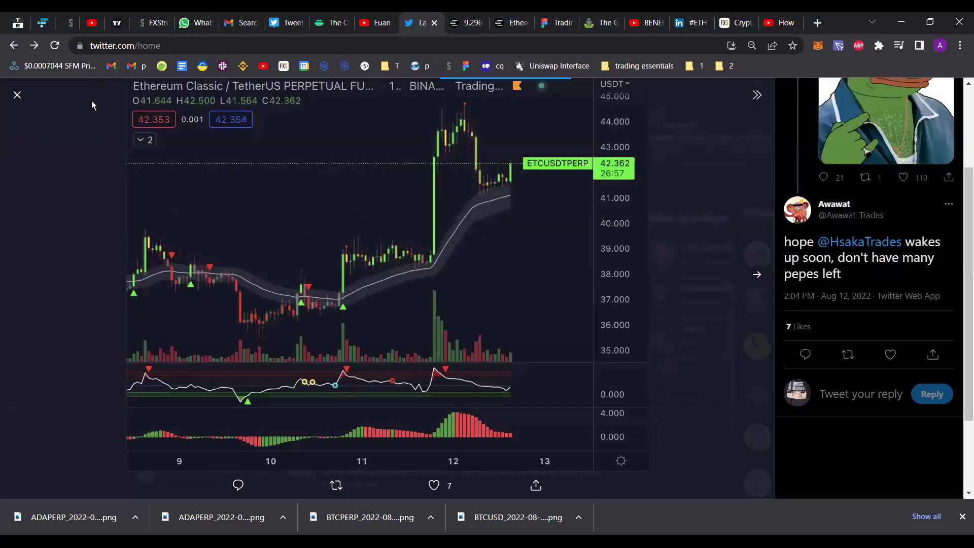
pyautogui.click(116, 21)
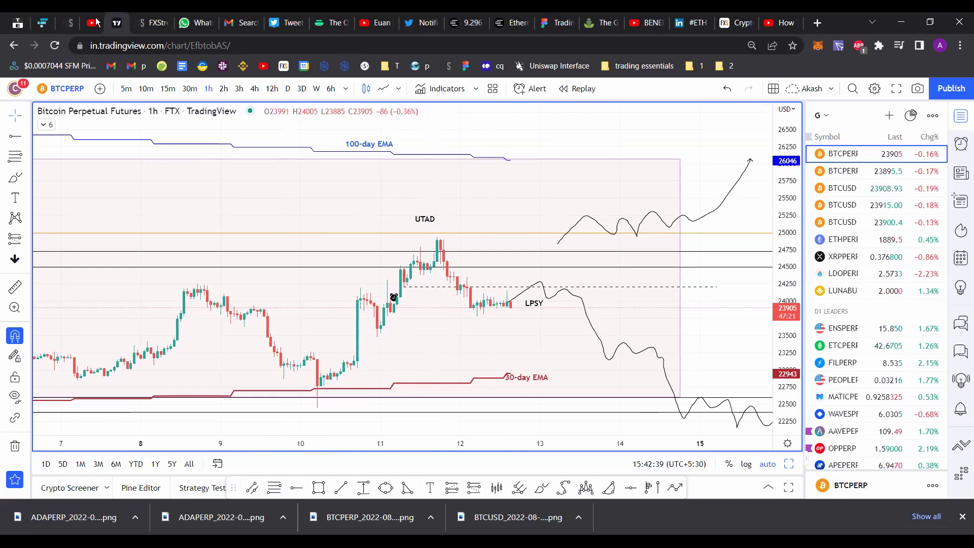
pyautogui.hotkey('ctrl', 'shift', 'Tab')
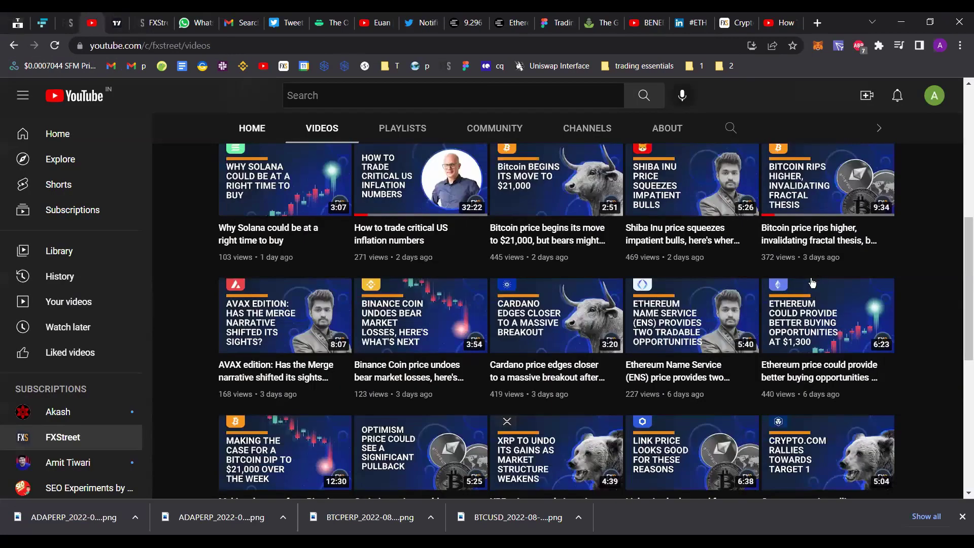
pyautogui.scroll(5, 813, 282)
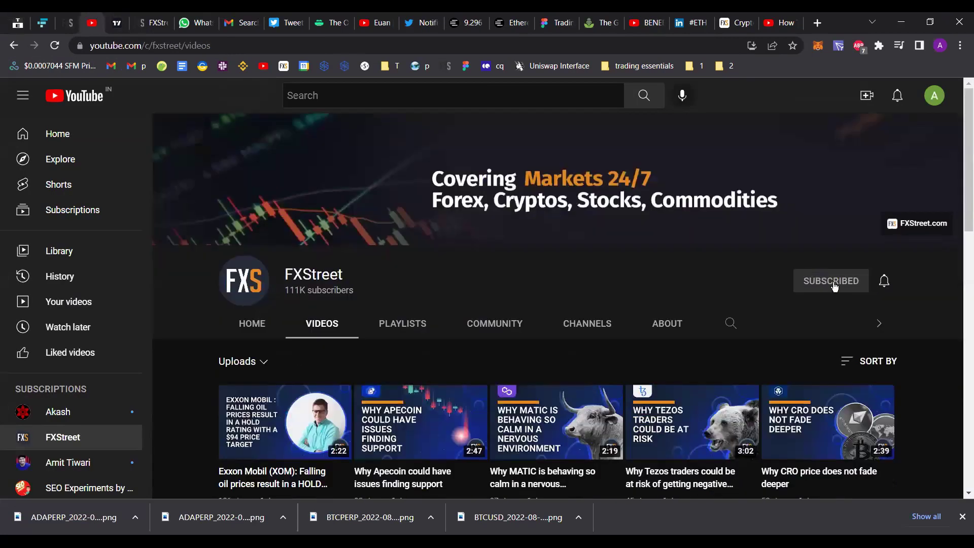
pyautogui.click(421, 22)
# Open the own profile, then the FXStreet crypto account's profile in a new tab, selecting its handle
pyautogui.click(211, 328)
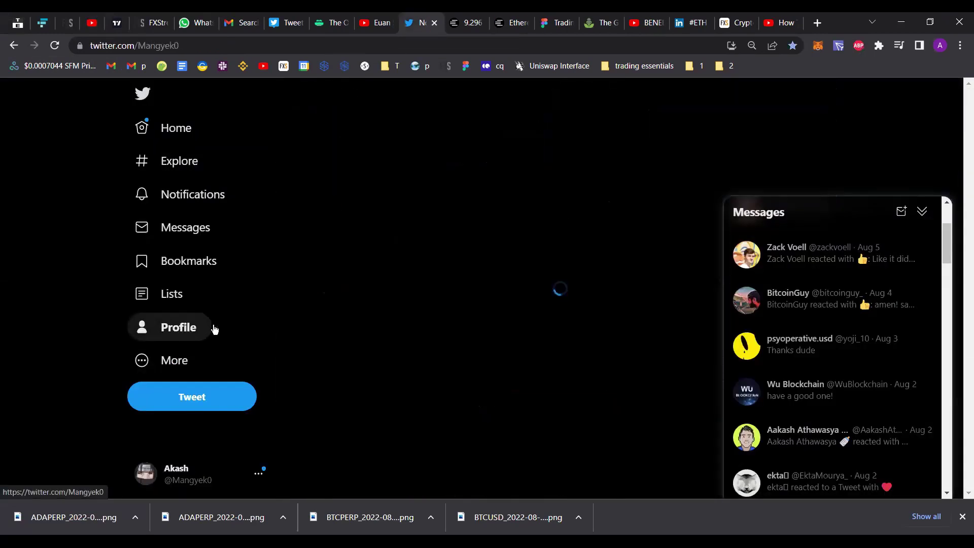
pyautogui.middleClick(371, 312)
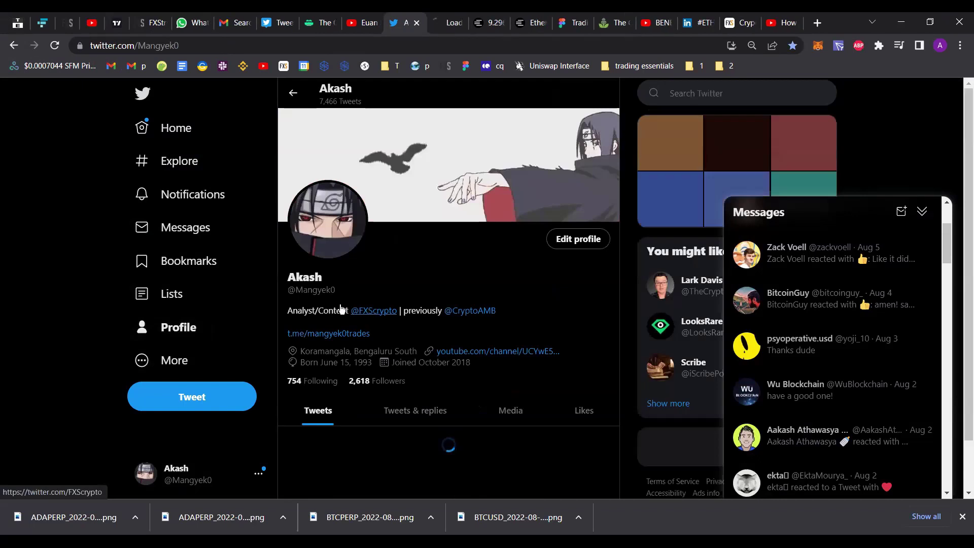
pyautogui.click(406, 26)
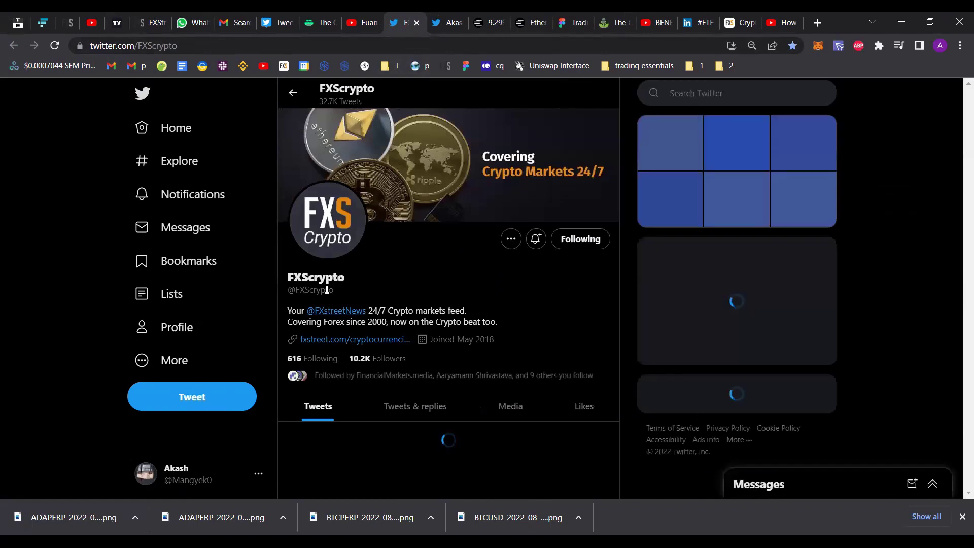
pyautogui.moveTo(288, 290); pyautogui.dragTo(334, 290)
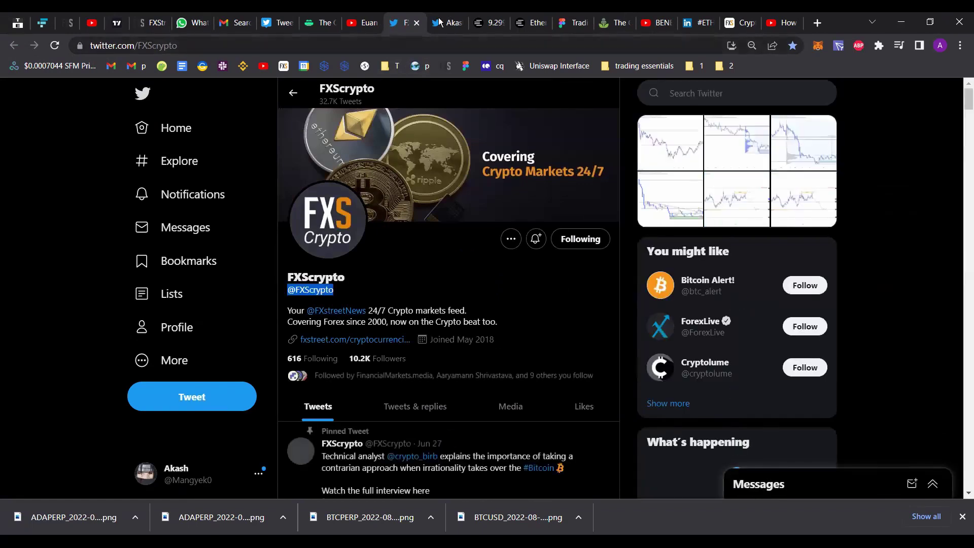
# Go back to the own profile tab, select its handle, and switch to the TradingView chart
pyautogui.click(440, 20)
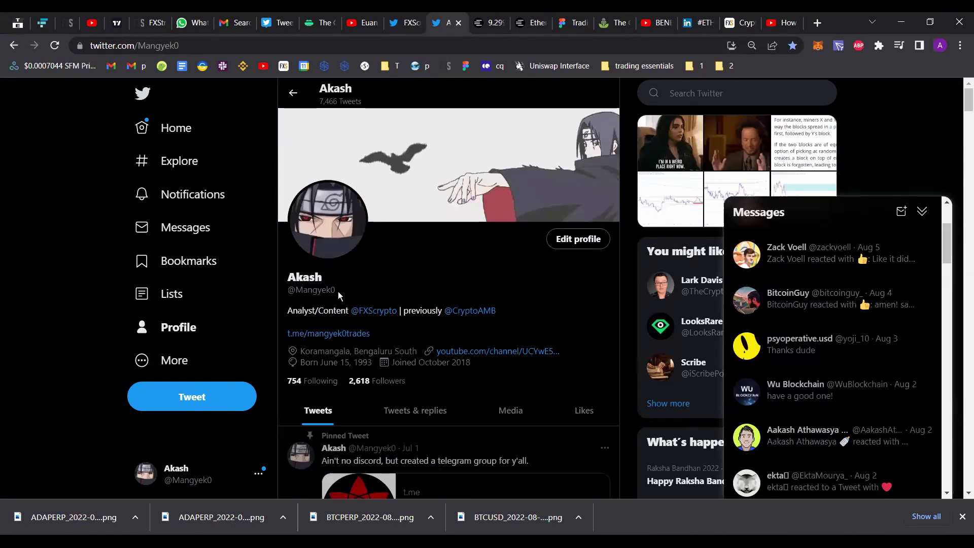
pyautogui.moveTo(337, 291); pyautogui.dragTo(272, 296)
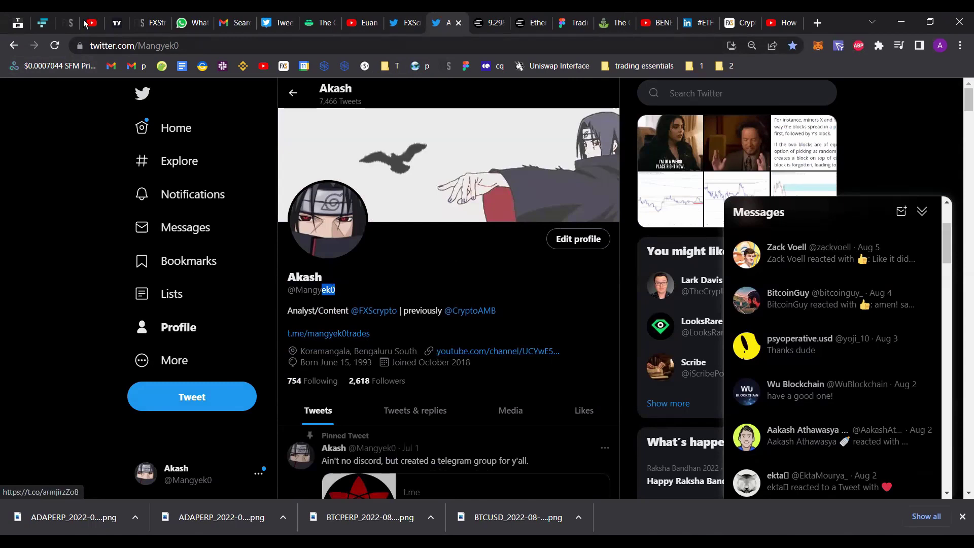
pyautogui.hotkey('ctrl', '5')
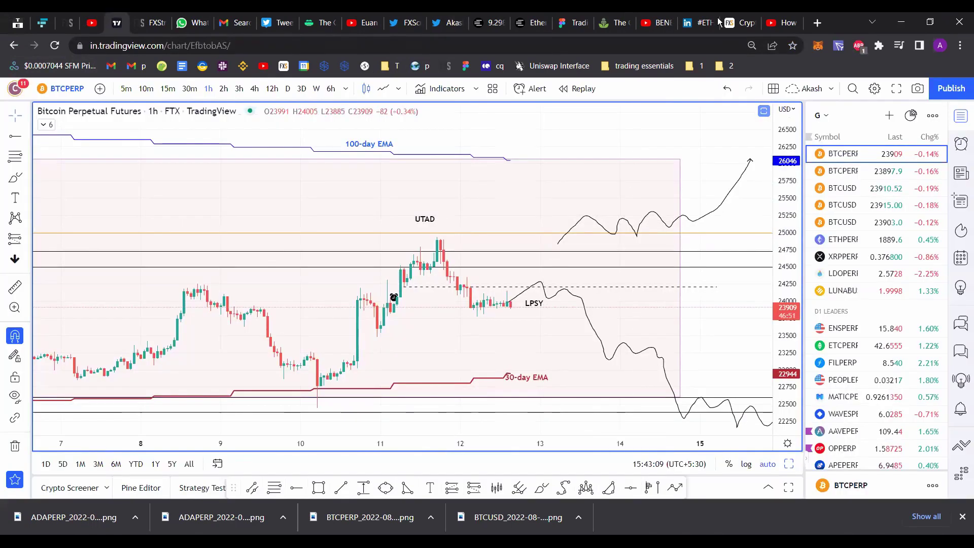
# Check the FXStreet crypto news tab, then return to the TradingView BTCUSD daily chart
pyautogui.click(742, 22)
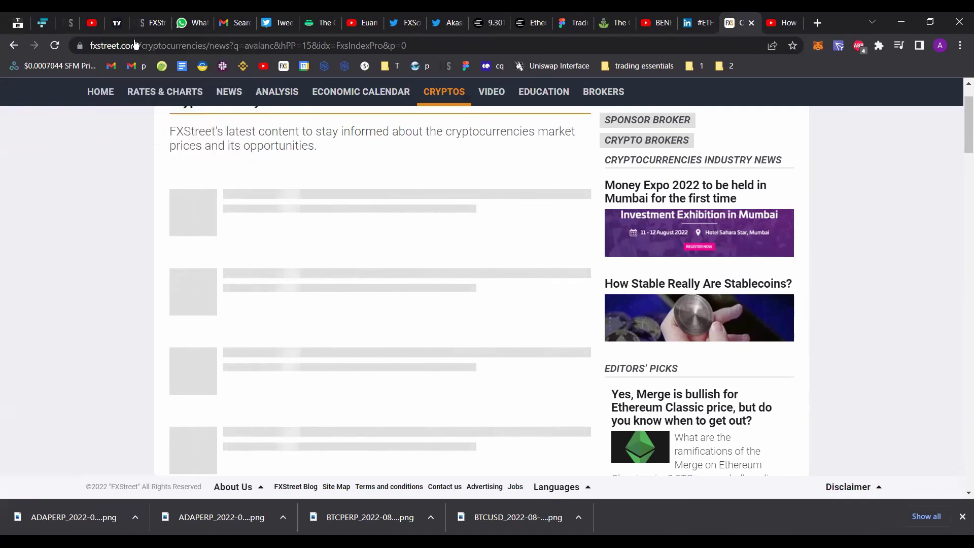
pyautogui.click(118, 22)
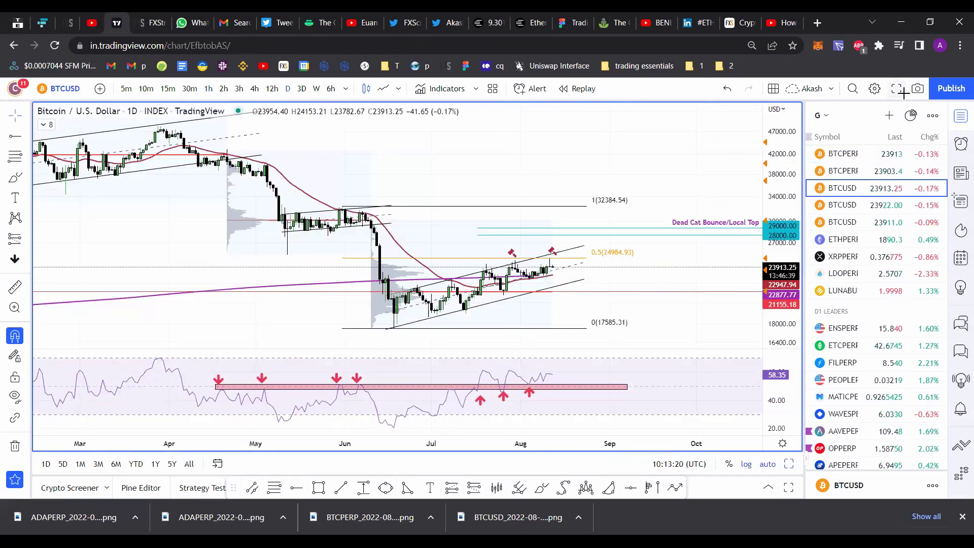
# Show the BTCUSD daily chart full screen and inspect the 28000 ray and rising parallel channel
pyautogui.hotkey('shift', 'f')
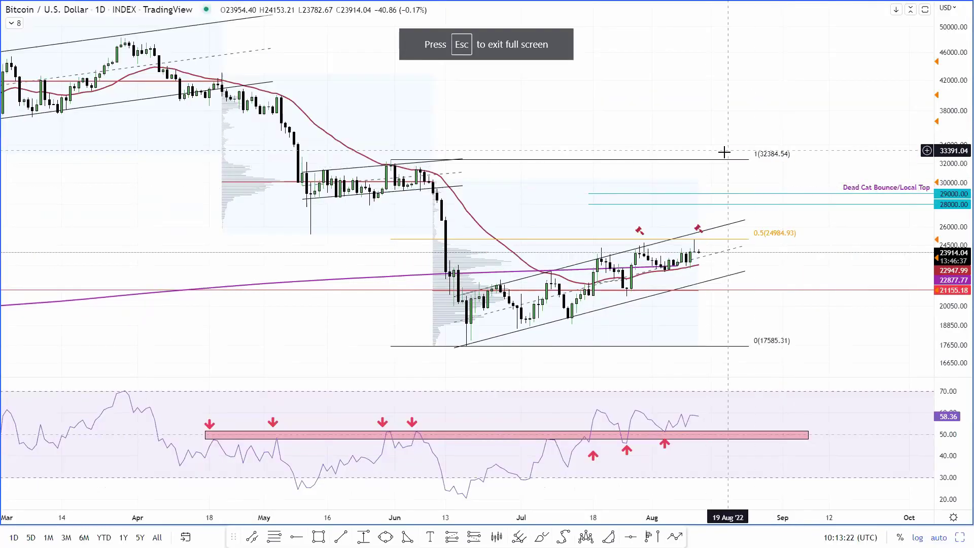
pyautogui.click(673, 228)
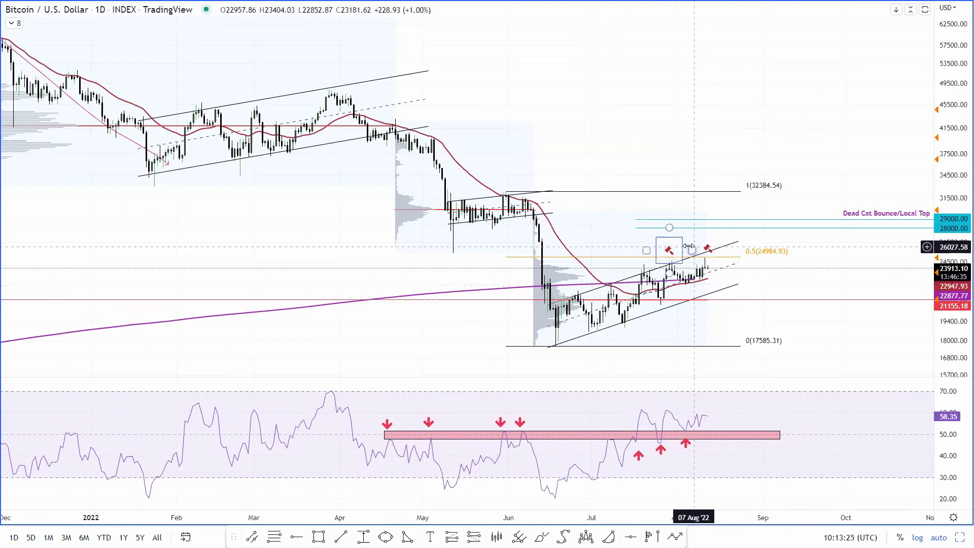
pyautogui.scroll(-2, 736, 133)
pyautogui.click(334, 162)
pyautogui.click(181, 39)
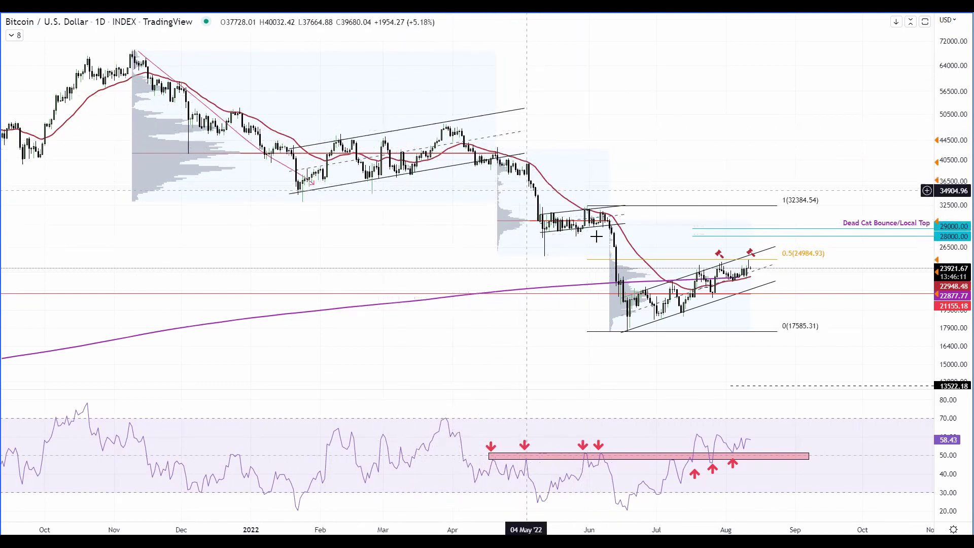
pyautogui.scroll(6, 824, 315)
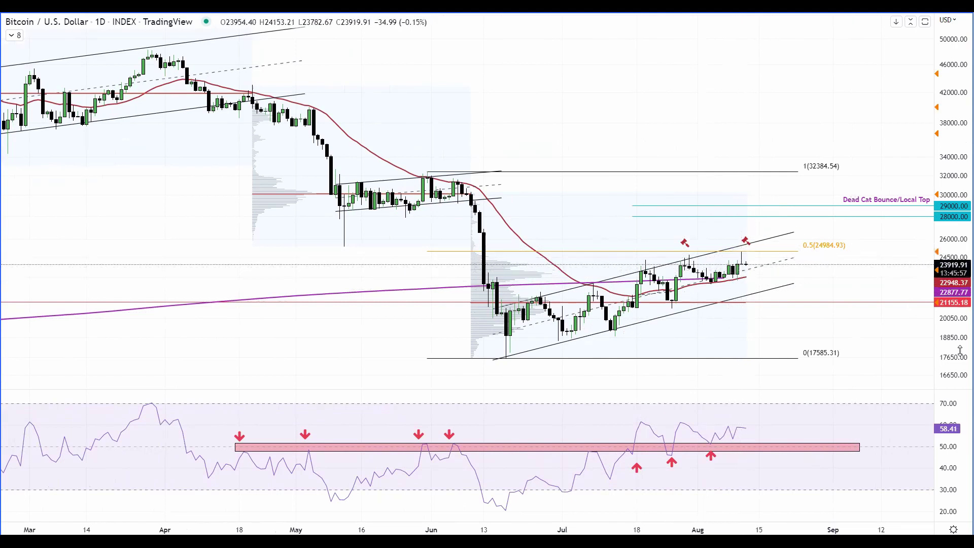
pyautogui.moveTo(965, 350); pyautogui.dragTo(809, 200)
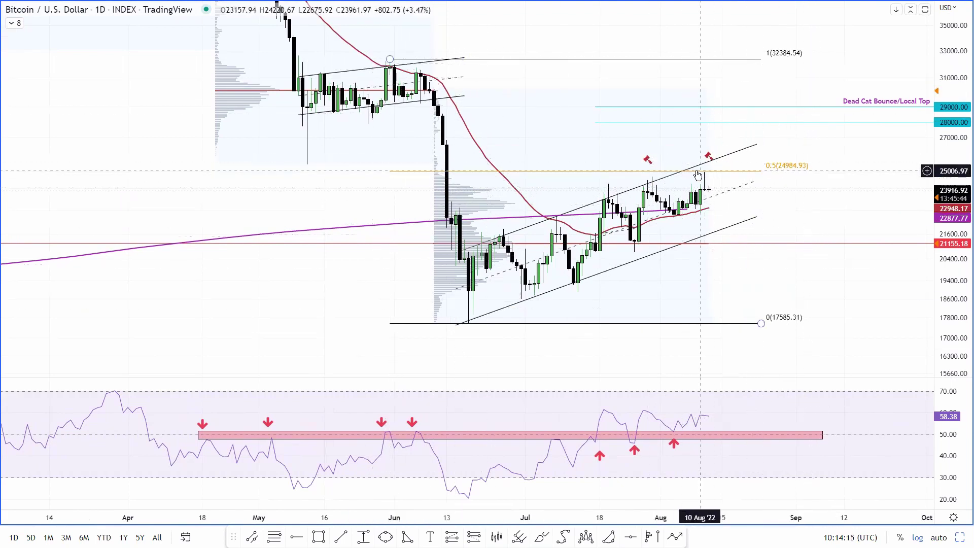
pyautogui.scroll(2, 705, 203)
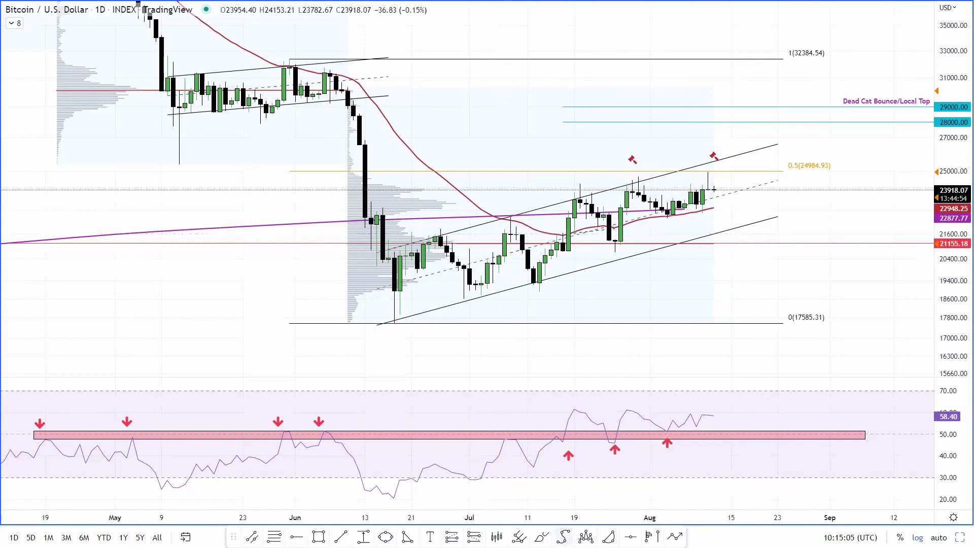
pyautogui.moveTo(720, 190); pyautogui.dragTo(719, 220)
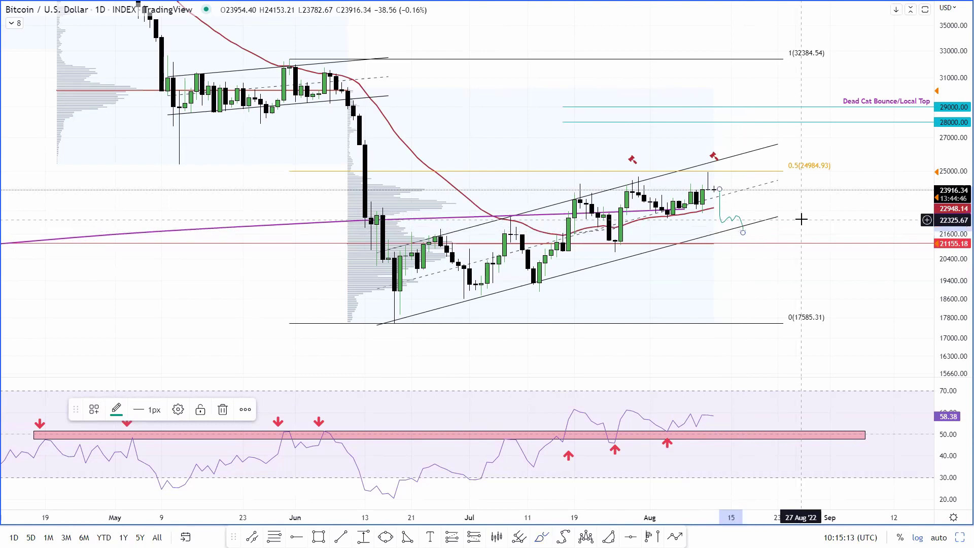
# Inspect the rising channel, fixed-range volume profile and pink RSI rectangle, deselecting each afterwards
pyautogui.click(747, 222)
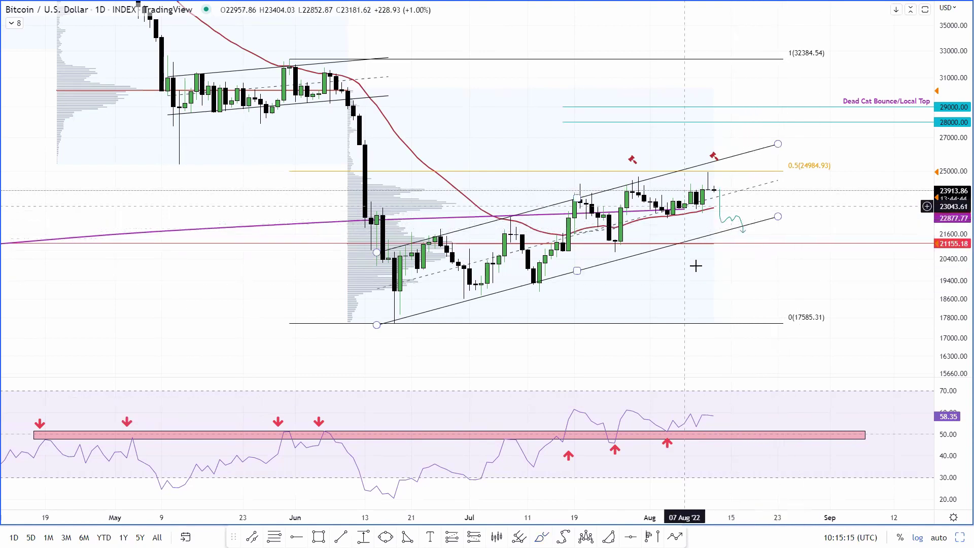
pyautogui.click(744, 217)
pyautogui.click(733, 208)
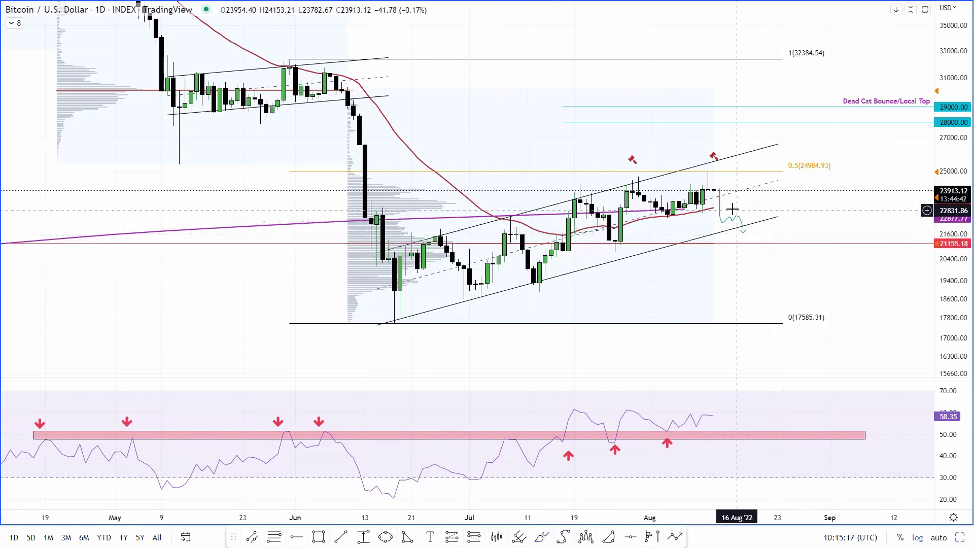
pyautogui.click(445, 208)
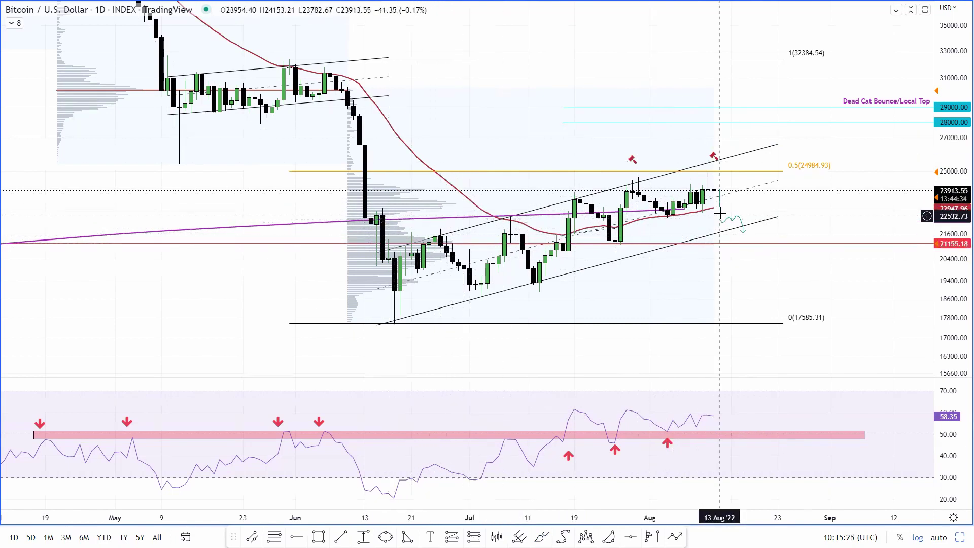
pyautogui.scroll(-2, 283, 440)
pyautogui.click(240, 441)
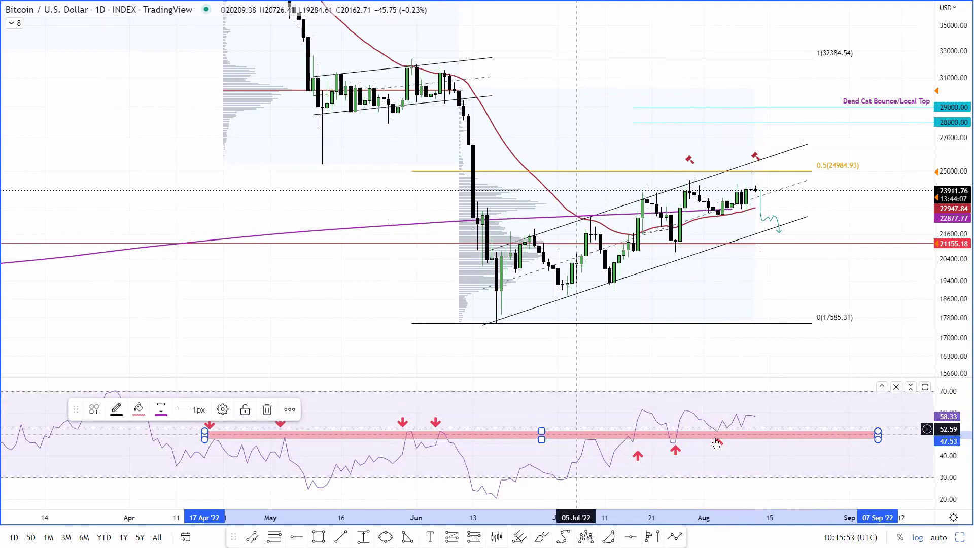
pyautogui.click(842, 203)
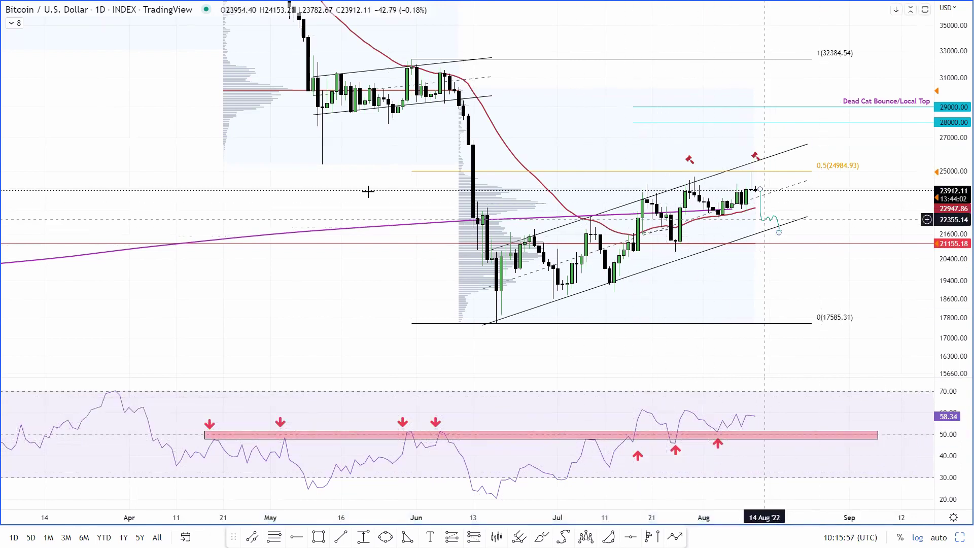
# Toggle the six-chart grid and maximize the Bitcoin Perpetual Futures 1h chart
pyautogui.hotkey('alt', 'Return')
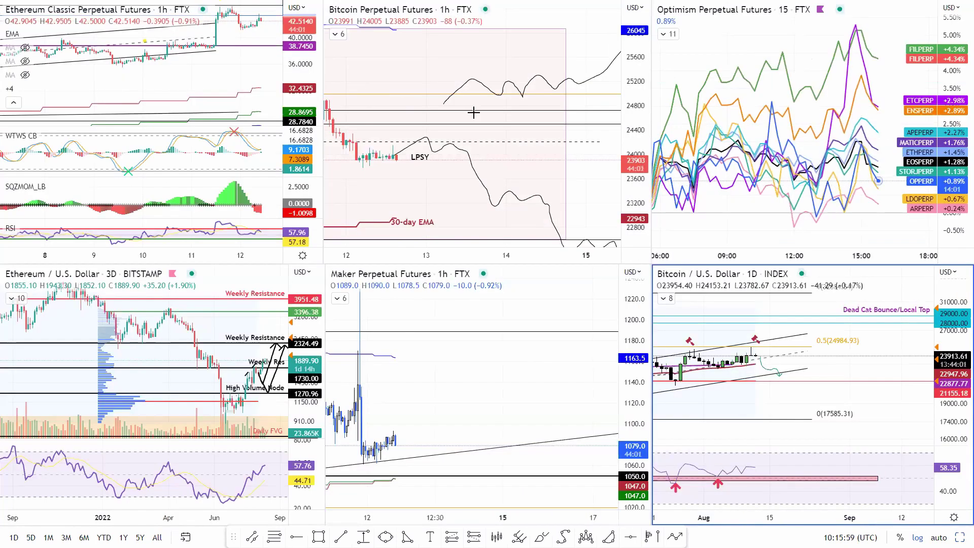
pyautogui.hotkey('alt', 'Return')
pyautogui.hotkey('alt', 'Return')
pyautogui.click(614, 91)
pyautogui.hotkey('alt', 'Return')
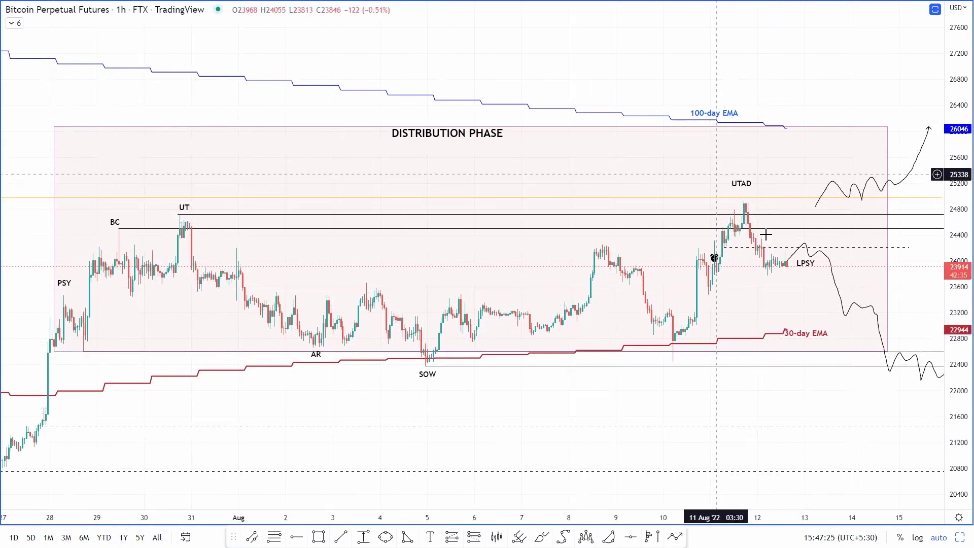
# Scroll right to reveal the latest candles, projected paths and Resistance/Support Levels labels
pyautogui.hscroll(1, 862, 215)
pyautogui.hscroll(8, 863, 216)
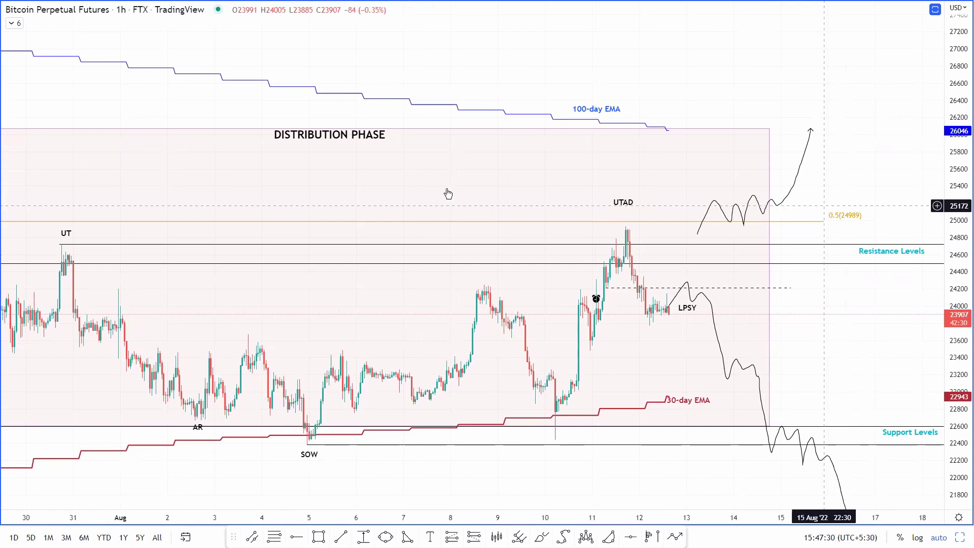
pyautogui.hotkey('alt', 'Return')
pyautogui.click(766, 406)
pyautogui.hotkey('alt', 'Return')
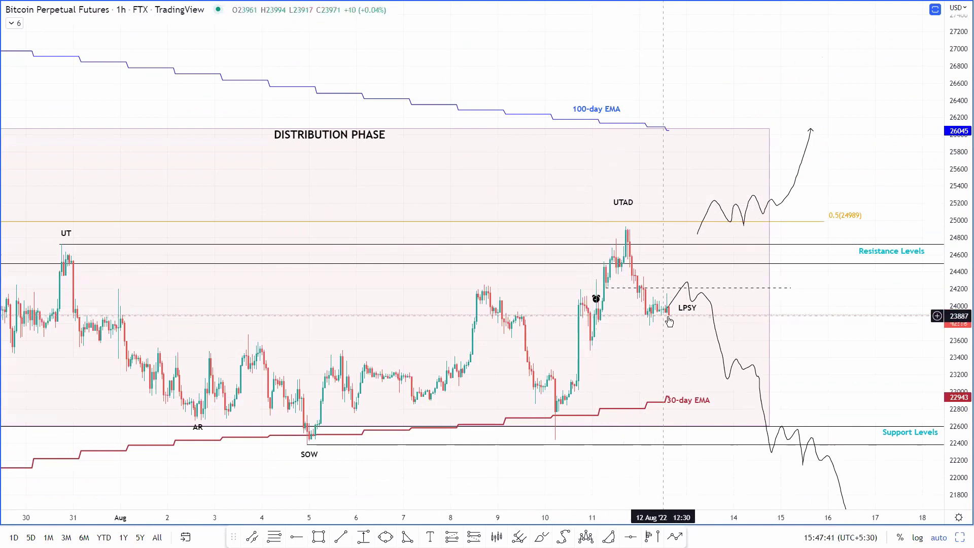
pyautogui.scroll(5, 667, 318)
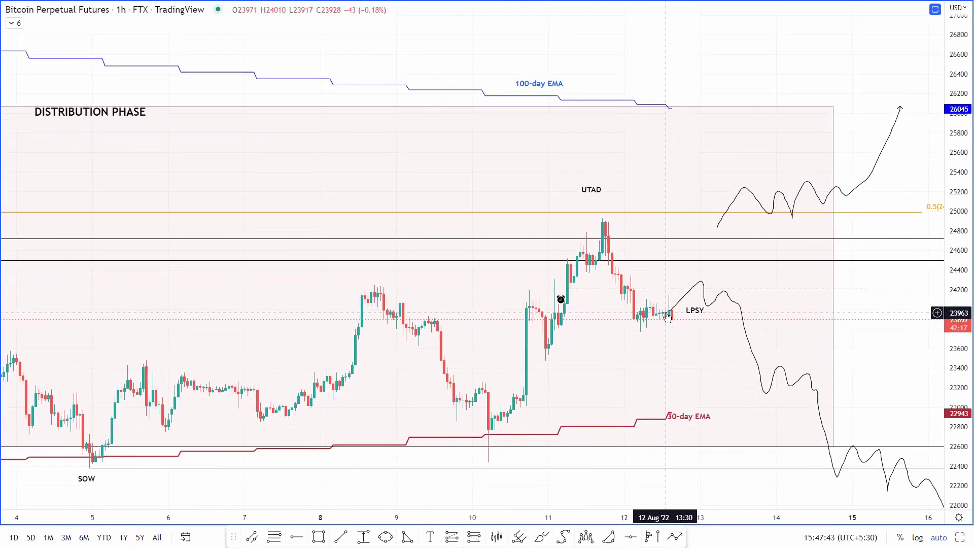
pyautogui.scroll(3, 668, 317)
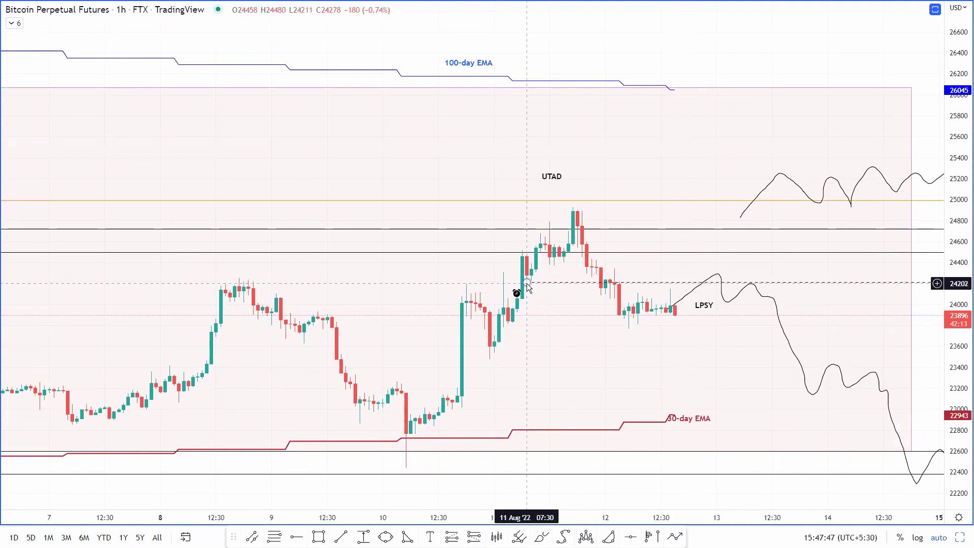
pyautogui.click(528, 283)
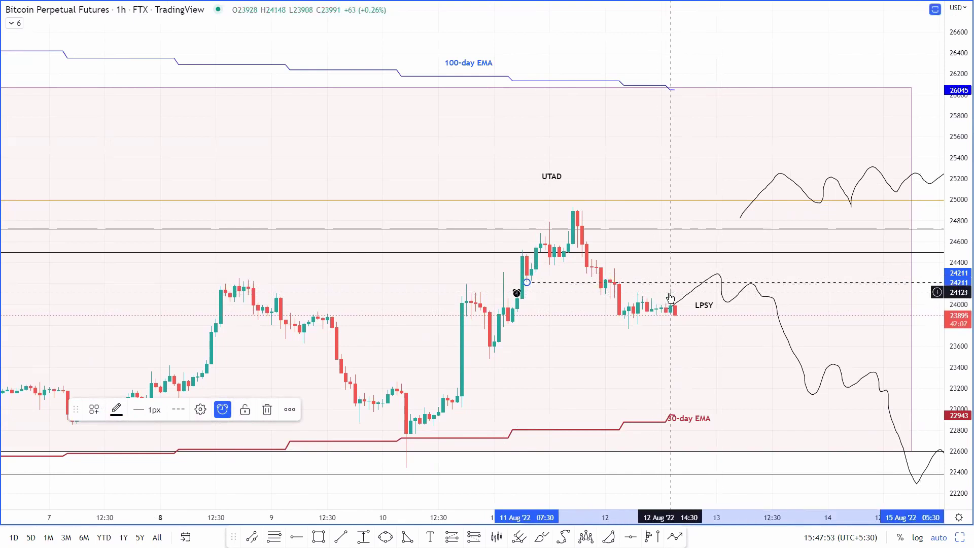
pyautogui.press('Escape')
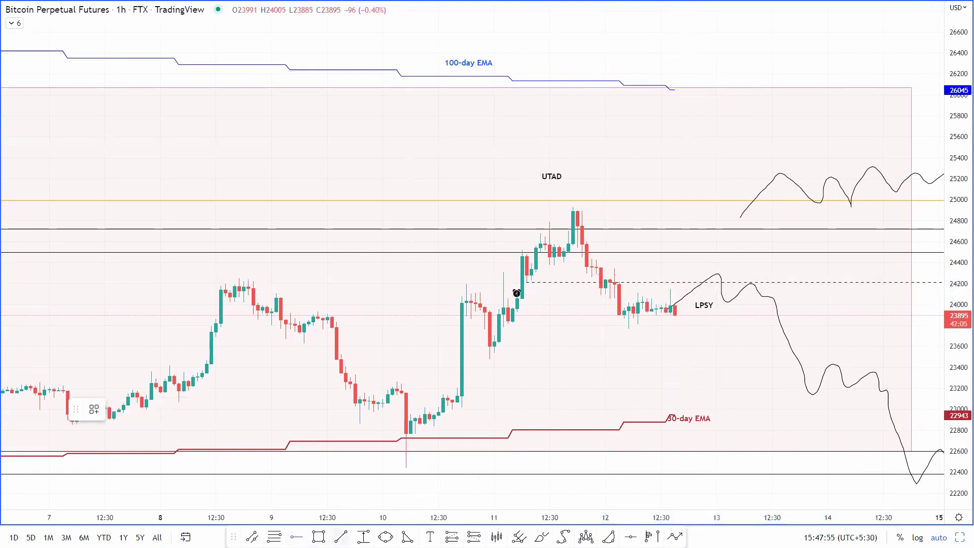
pyautogui.click(655, 297)
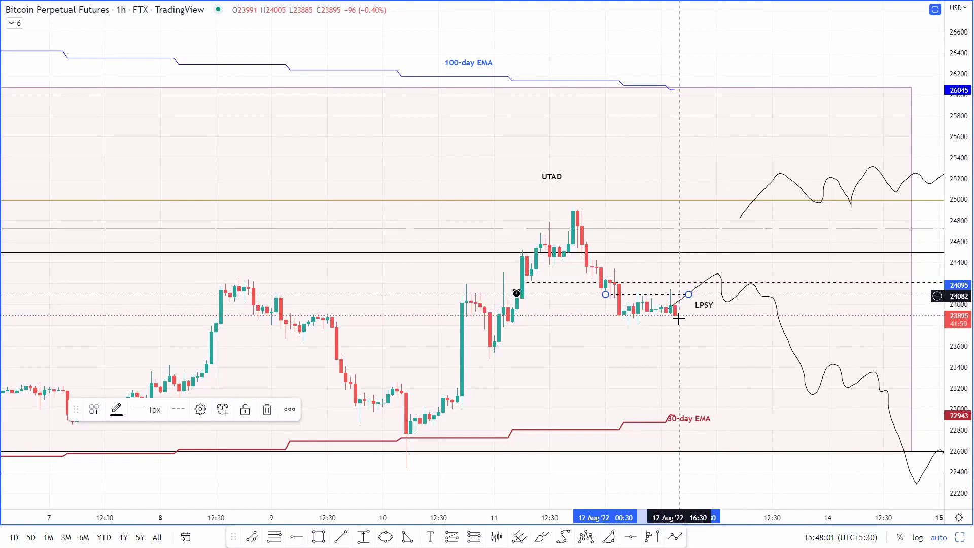
pyautogui.click(714, 322)
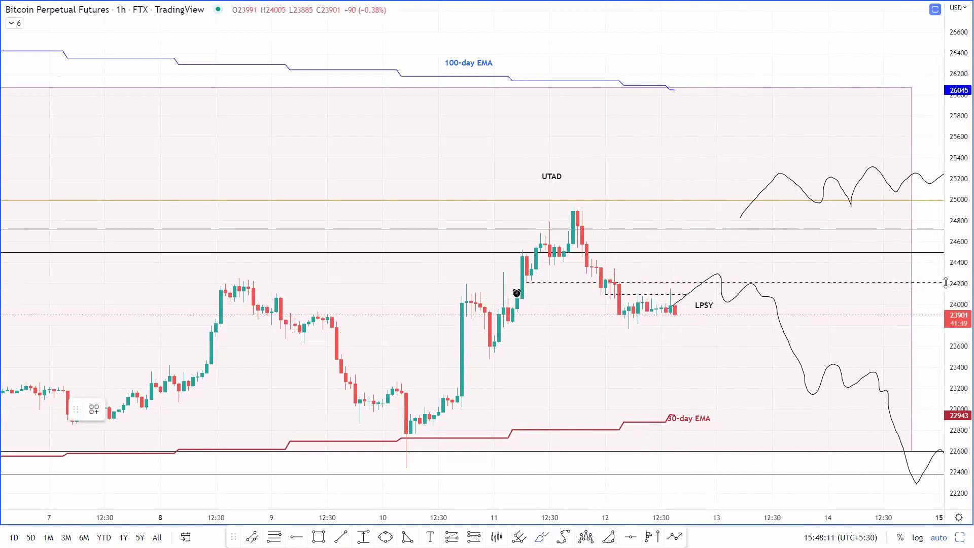
pyautogui.click(924, 286)
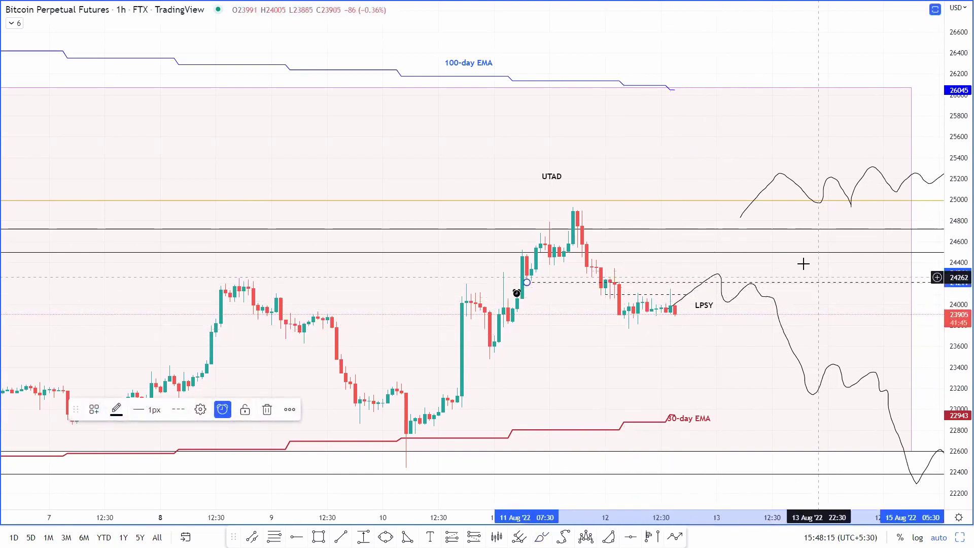
pyautogui.scroll(-5, 803, 264)
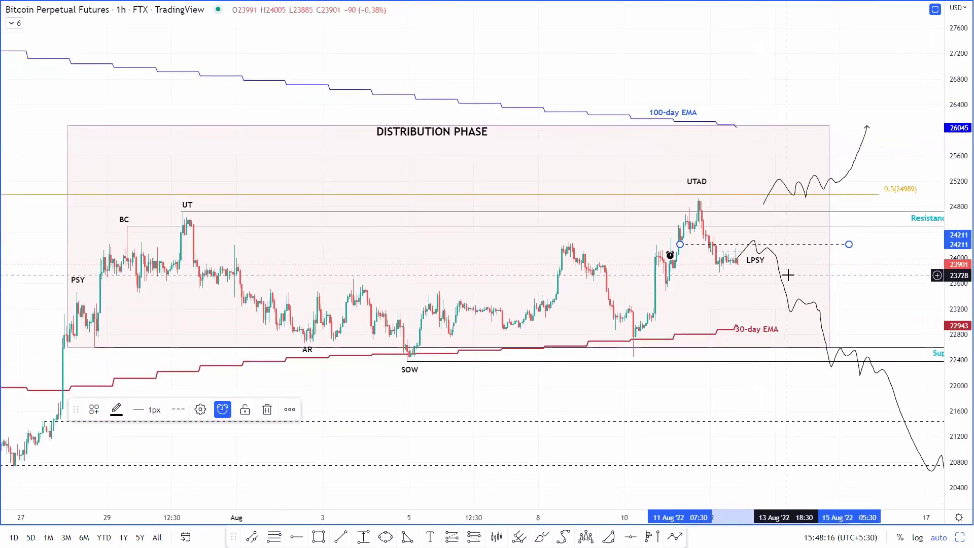
pyautogui.scroll(-4, 788, 275)
pyautogui.scroll(4, 761, 315)
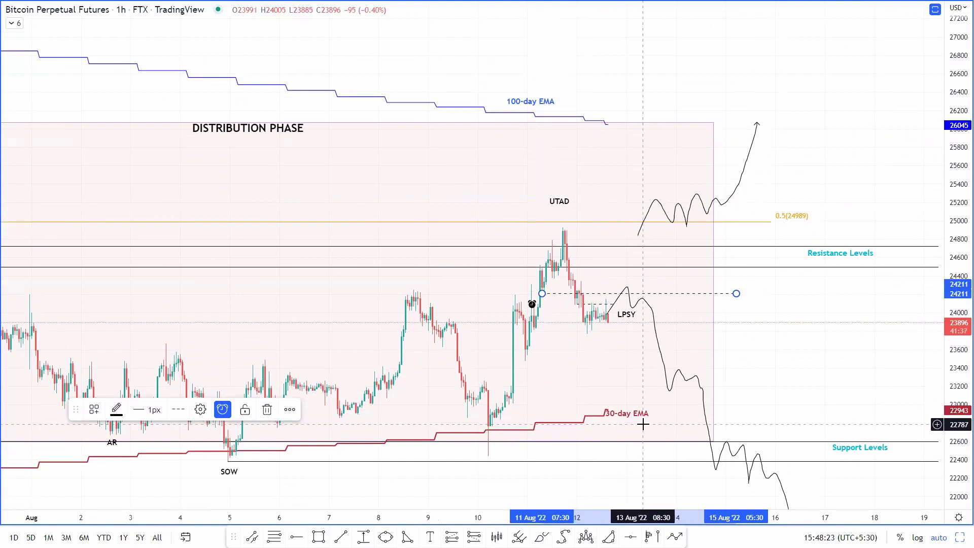
pyautogui.click(625, 416)
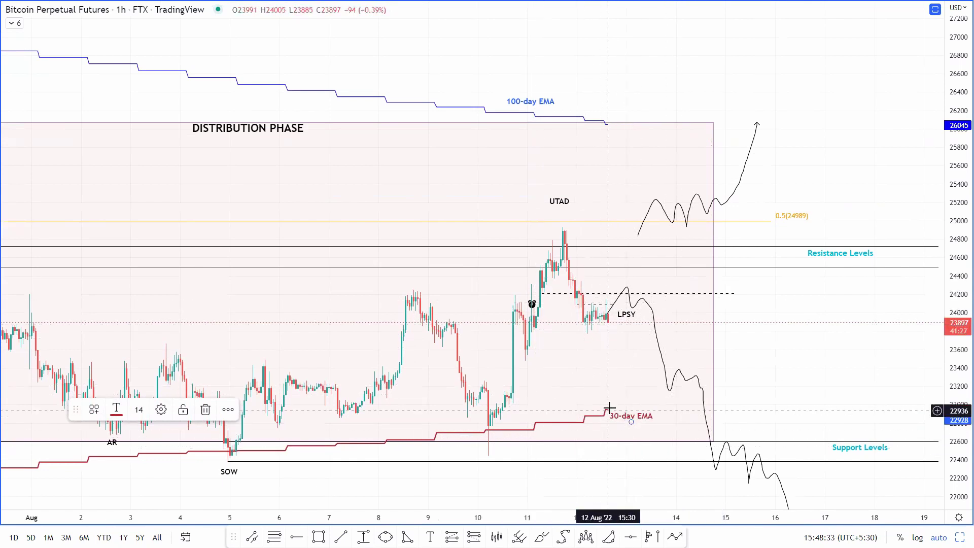
pyautogui.click(888, 356)
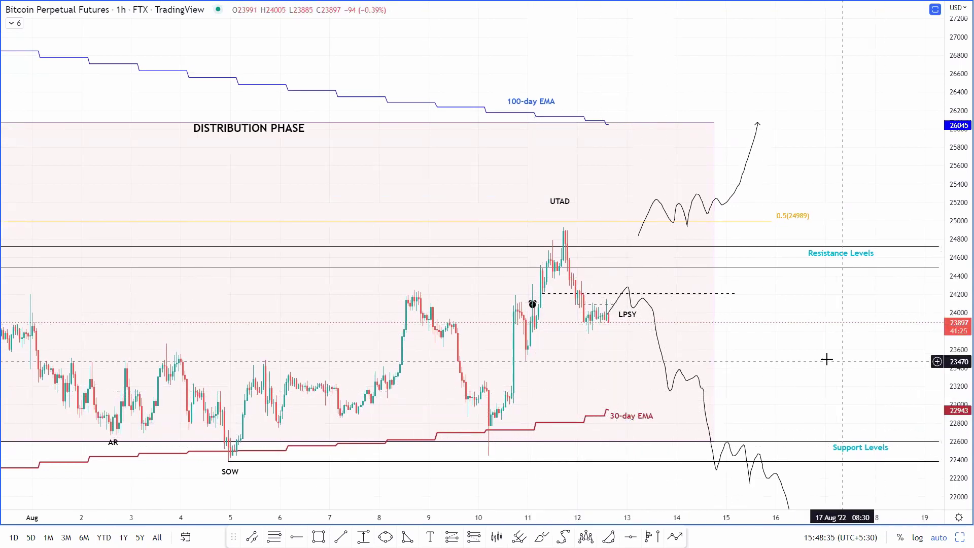
# Zoom out and select the support lines at 22,598 and 22,382
pyautogui.scroll(-5, 896, 260)
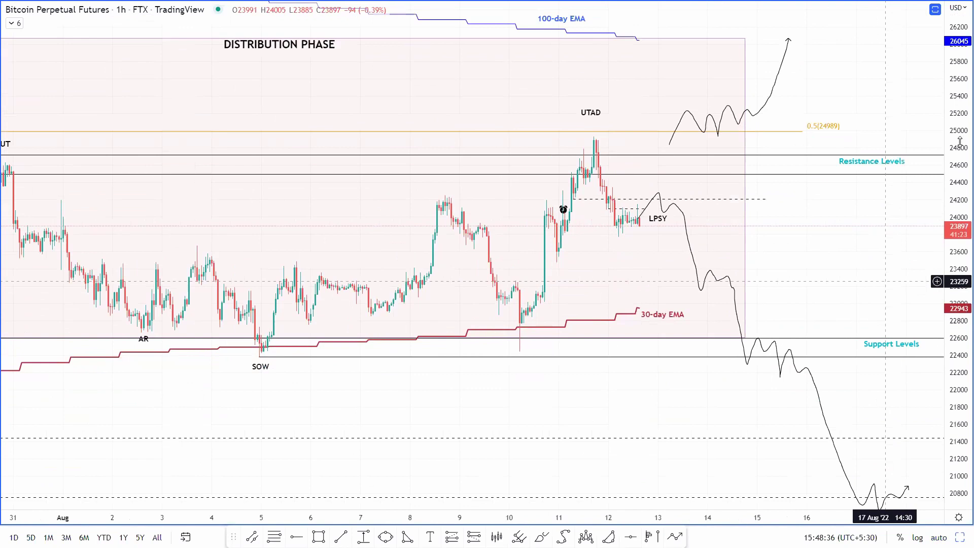
pyautogui.hscroll(2, 731, 205)
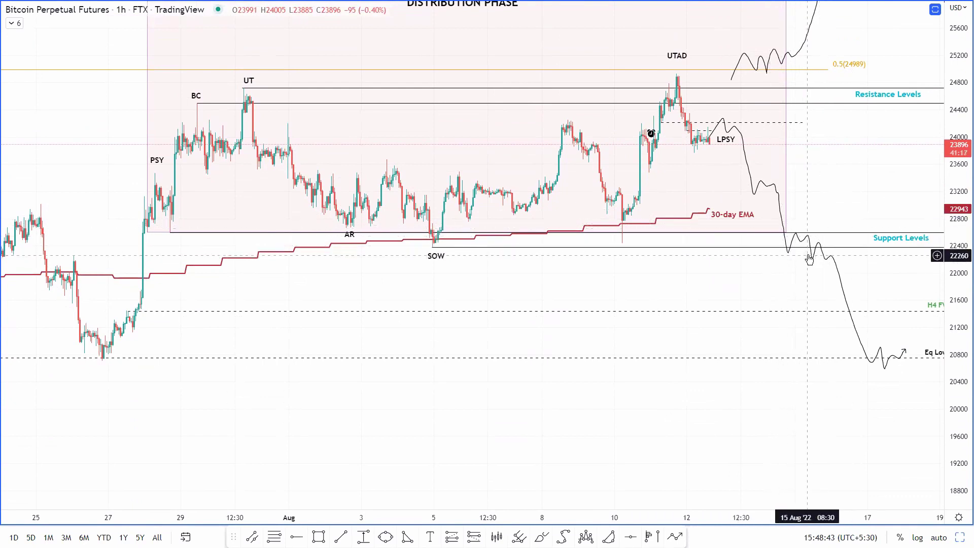
pyautogui.click(839, 232)
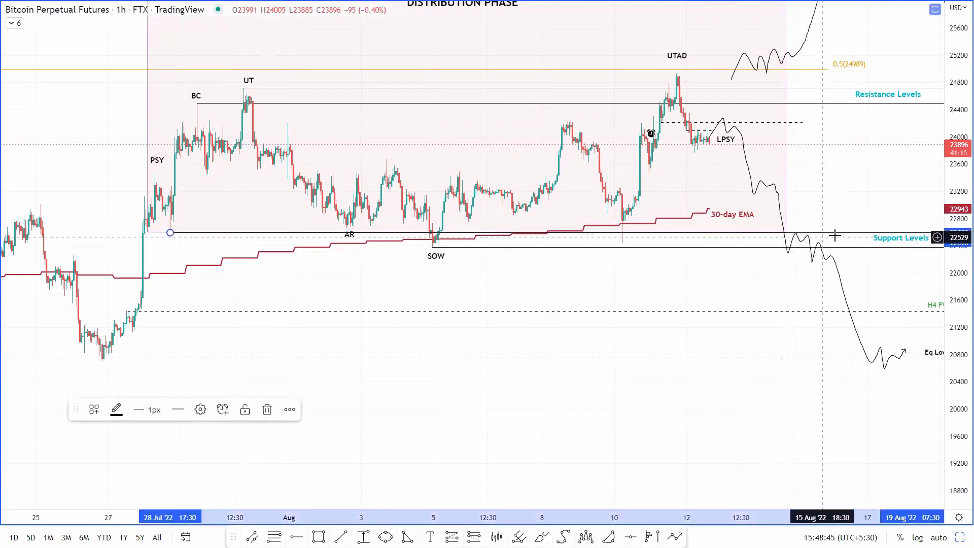
pyautogui.click(857, 247)
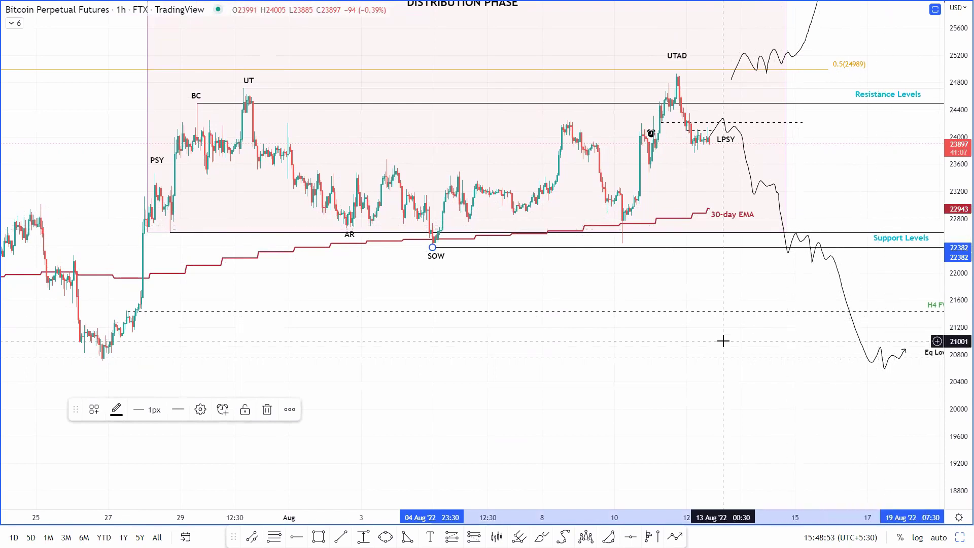
# Scroll lower to select the support line, H4 FVG at 21,440 and Eq Lows at 20,750
pyautogui.scroll(-3, 722, 400)
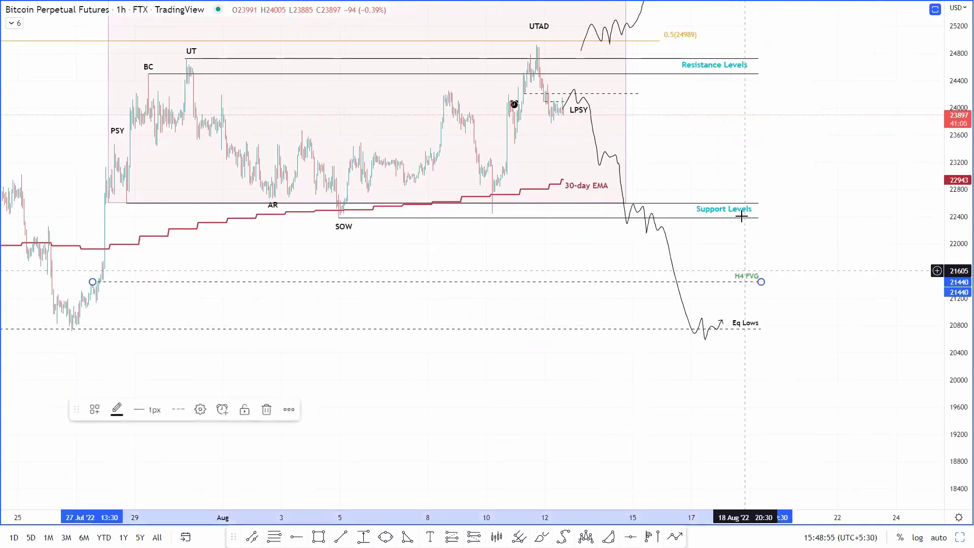
pyautogui.click(746, 218)
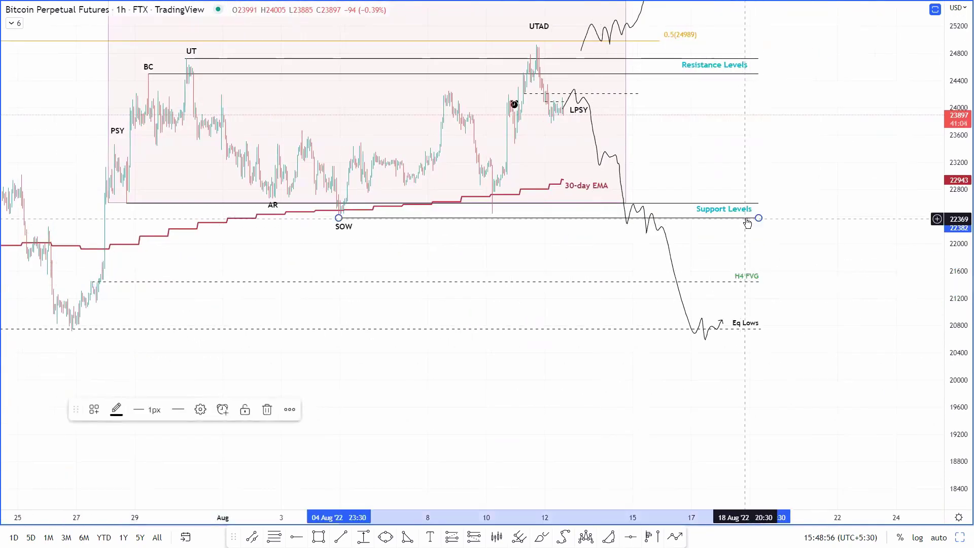
pyautogui.click(757, 282)
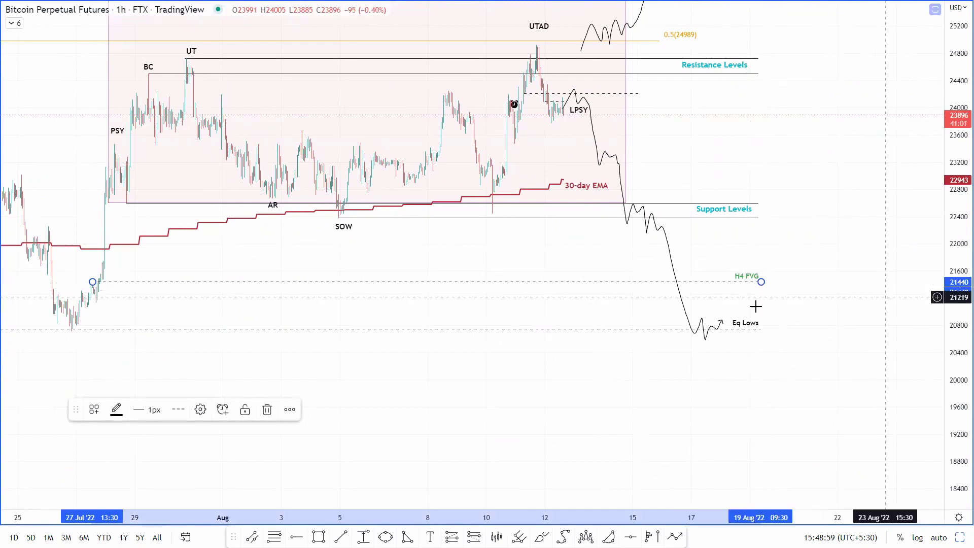
pyautogui.click(746, 328)
pyautogui.scroll(-1, 610, 356)
# Nudge the Eq Lows line's left end at the July low
pyautogui.scroll(-2, 609, 355)
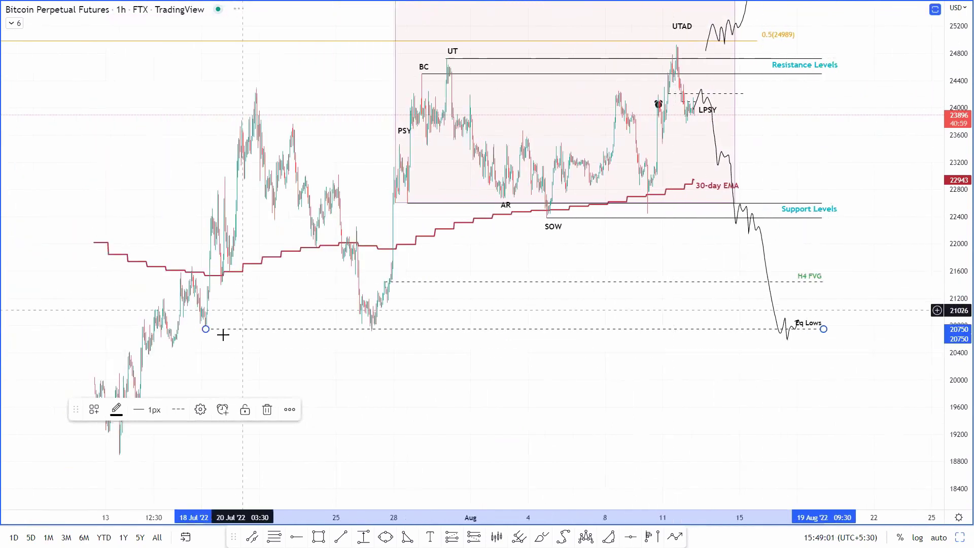
pyautogui.moveTo(204, 329); pyautogui.dragTo(206, 329)
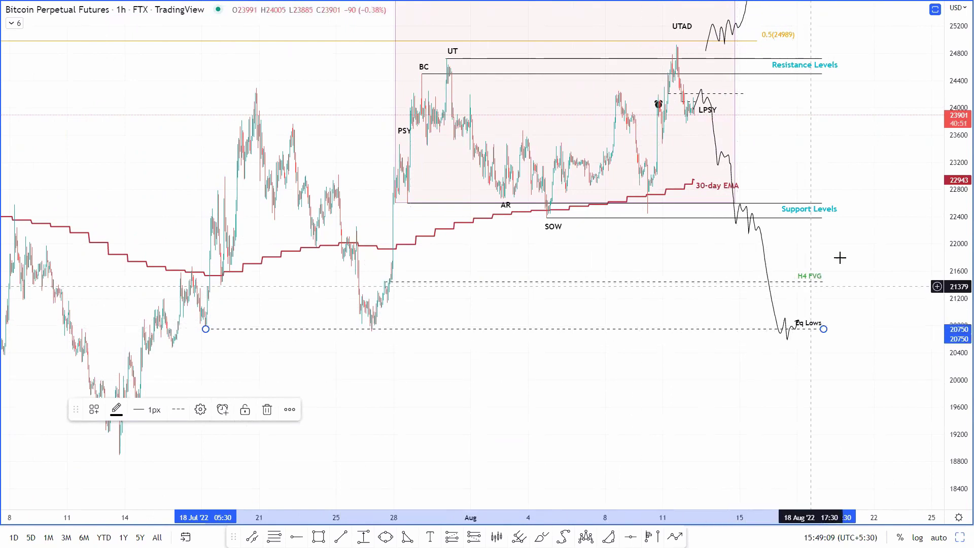
pyautogui.scroll(2, 772, 253)
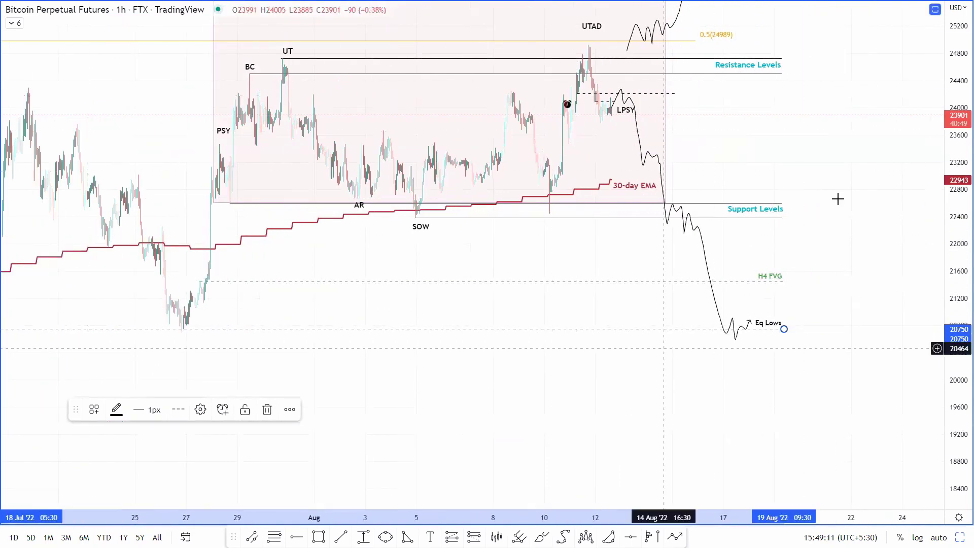
# Pan to the DISTRIBUTION PHASE label, exit full screen and close the watchlist
pyautogui.moveTo(649, 164); pyautogui.dragTo(667, 273)
pyautogui.scroll(5, 666, 273)
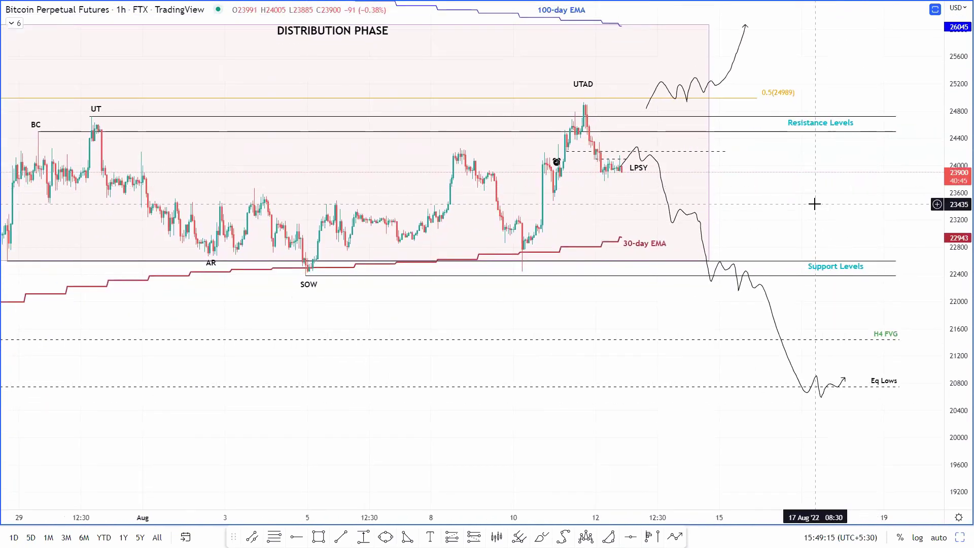
pyautogui.press('Escape')
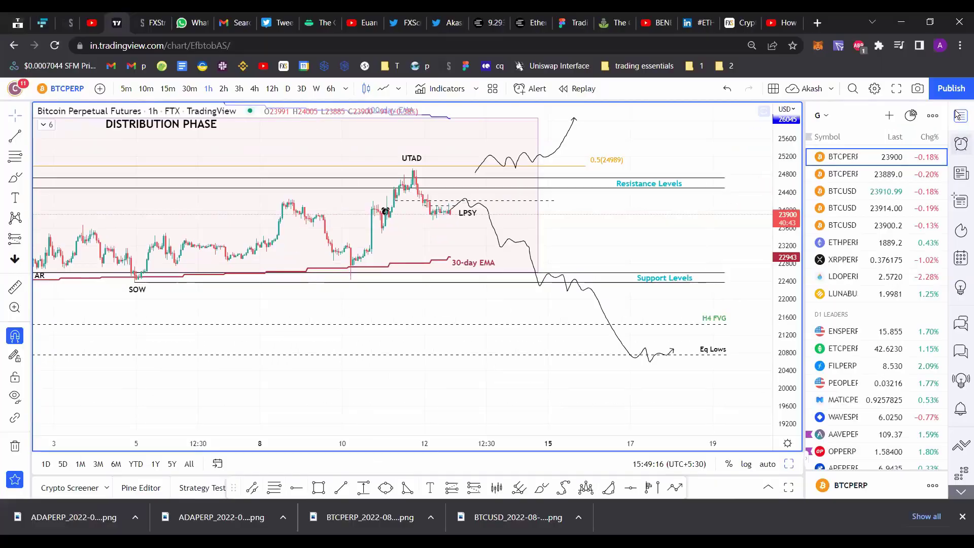
pyautogui.click(961, 117)
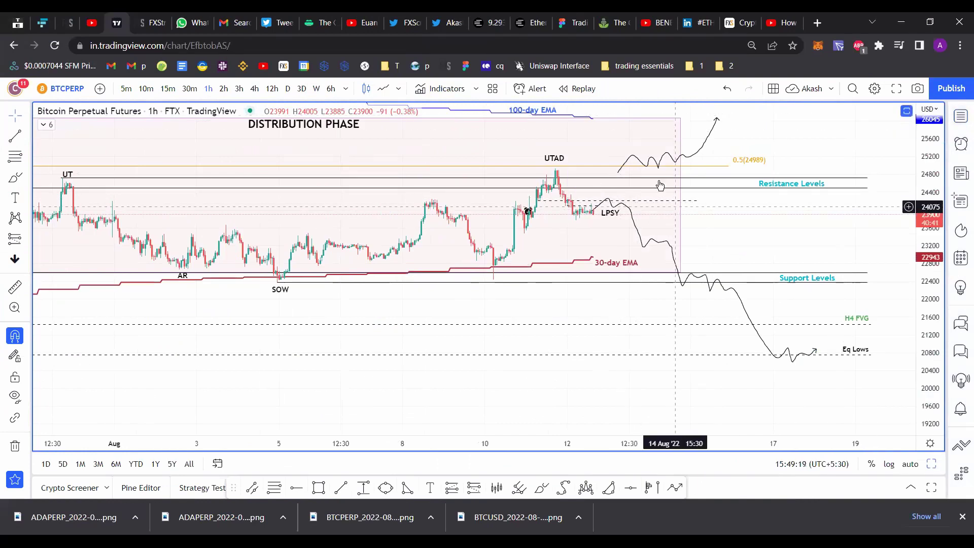